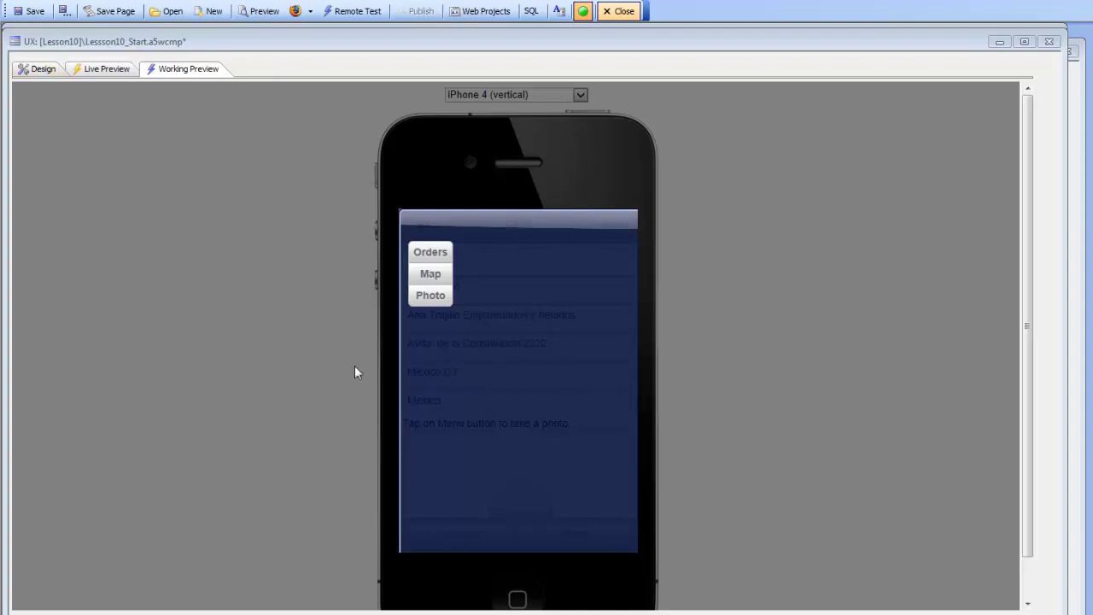
# - In Design view, open Window properties for the DROPDOWNMENU1 window container
pyautogui.click(40, 72)
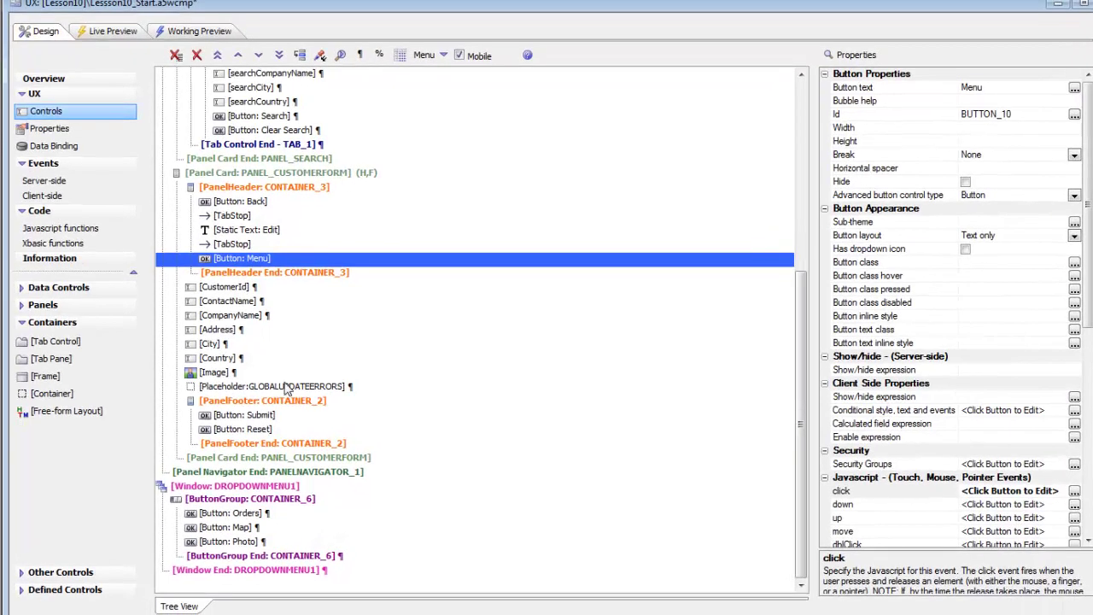
pyautogui.click(212, 487)
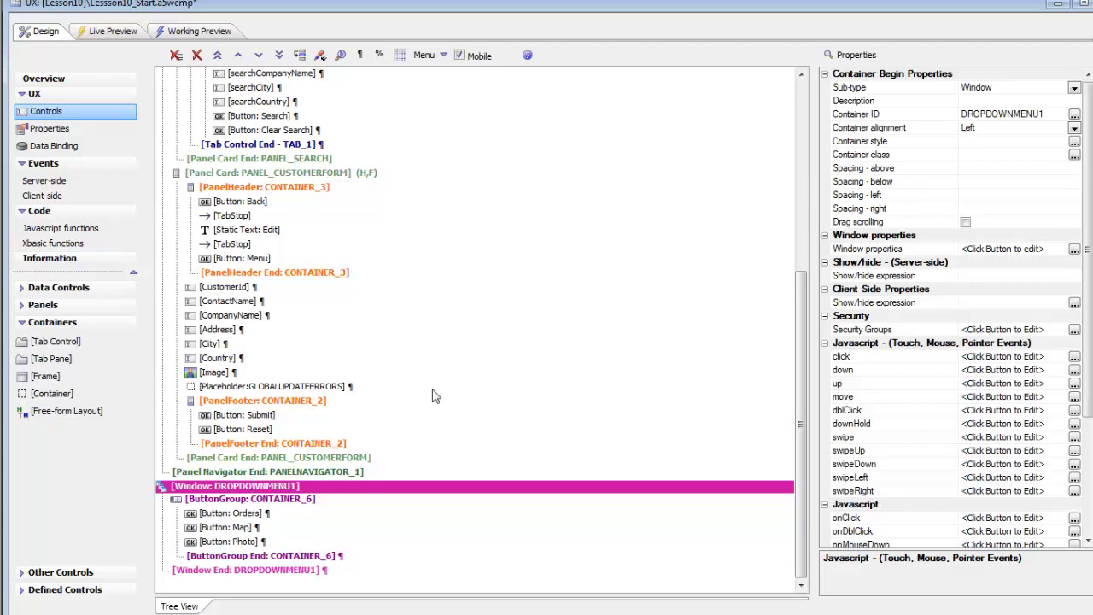
pyautogui.click(880, 248)
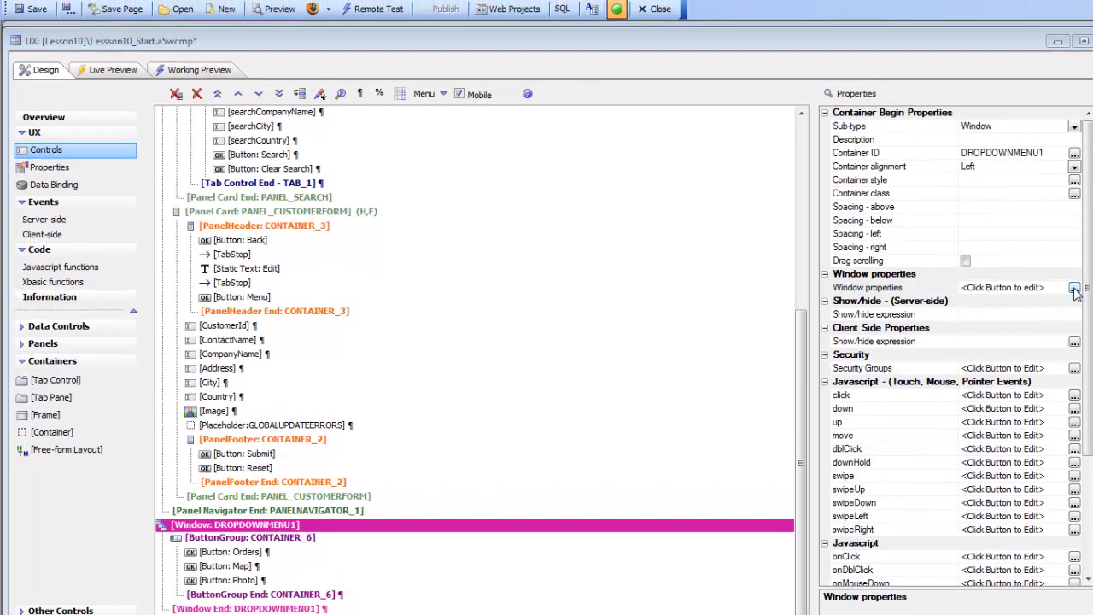
pyautogui.click(1075, 248)
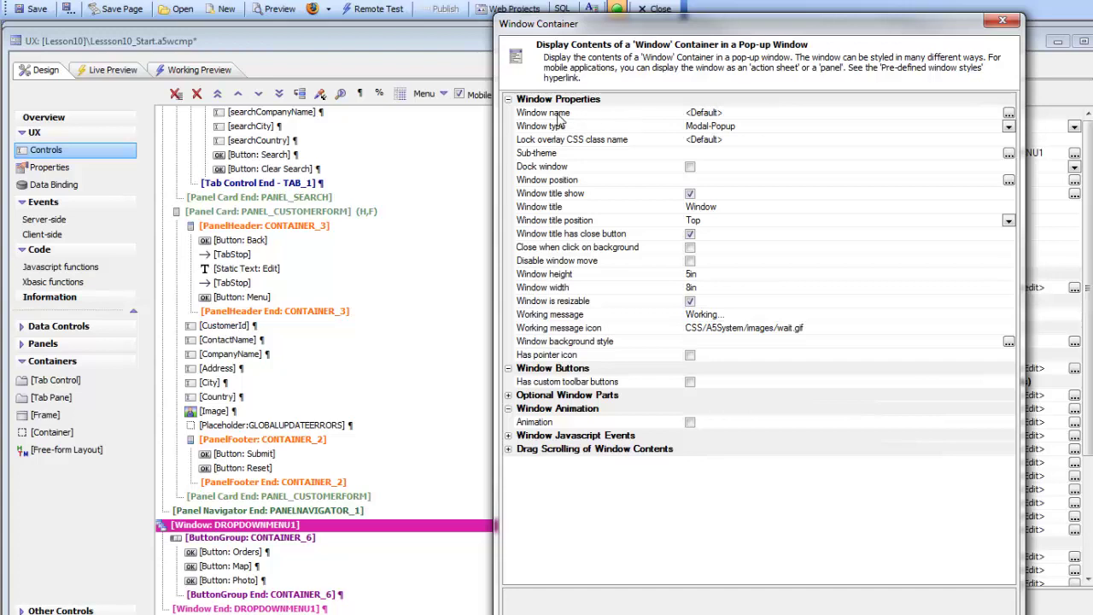
# - Rename the window from <Default> to 'dropdownmenu'
pyautogui.click(1010, 120)
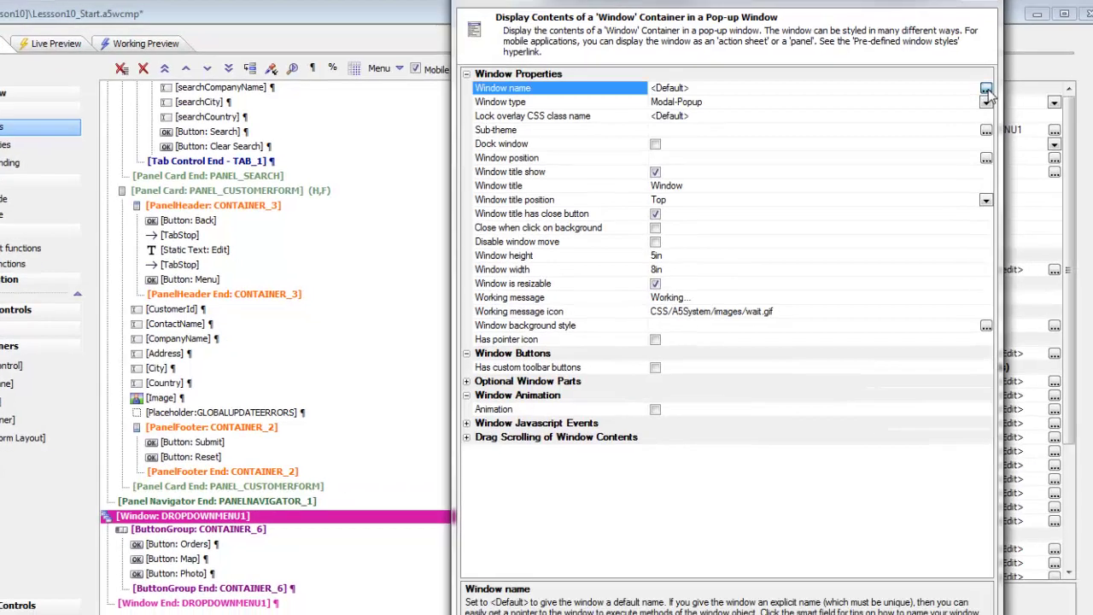
pyautogui.click(987, 90)
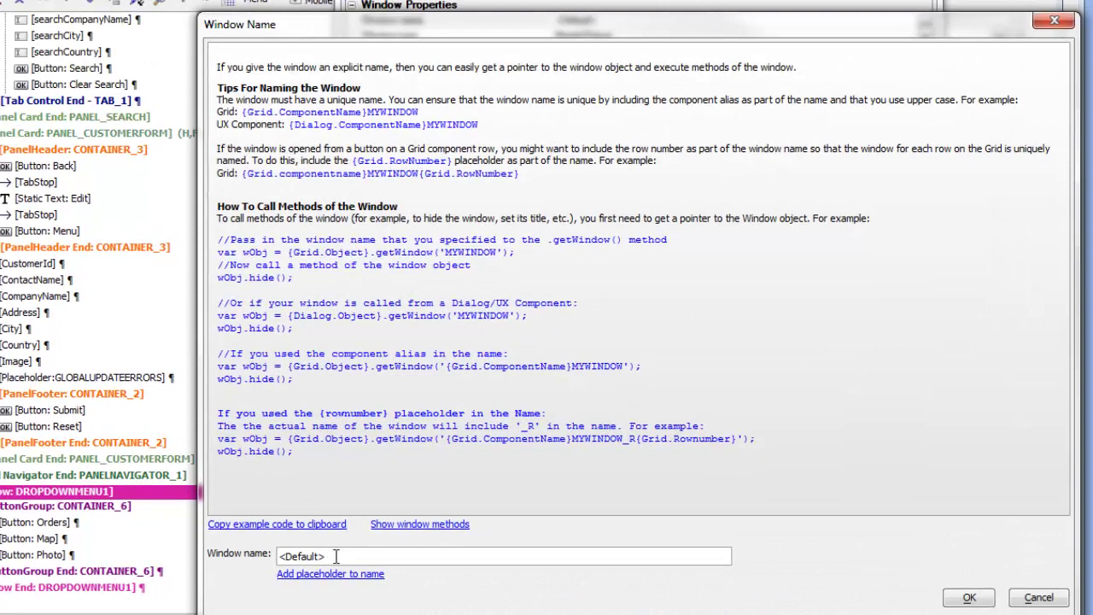
pyautogui.moveTo(354, 557); pyautogui.dragTo(229, 561)
pyautogui.write('dropdownmenu')
pyautogui.click(971, 601)
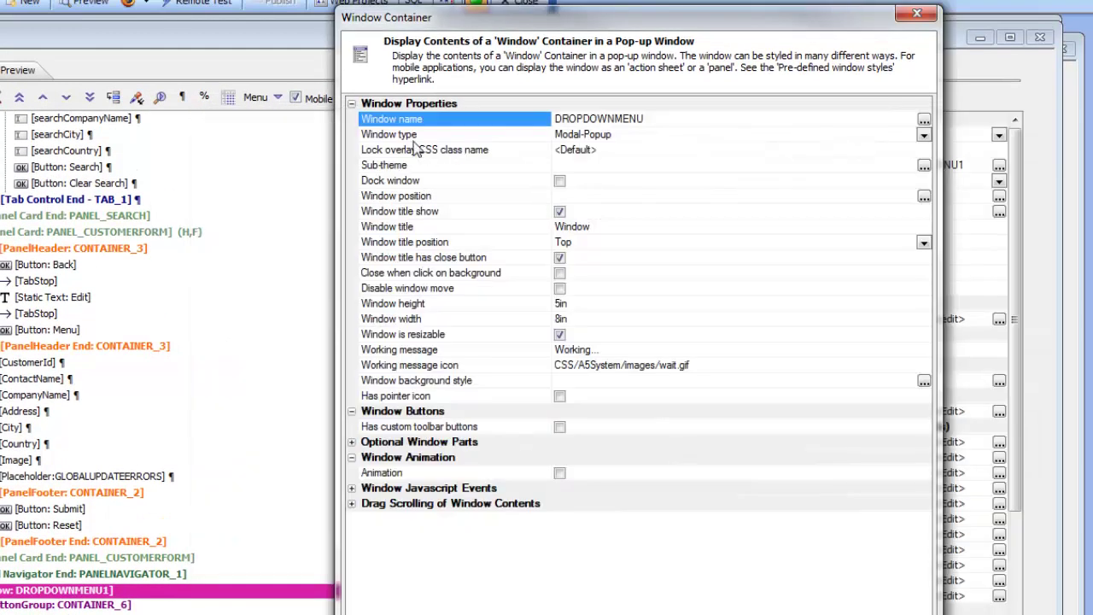
# - Set the window type to Dropdown with the dropdown sub-theme
pyautogui.click(411, 136)
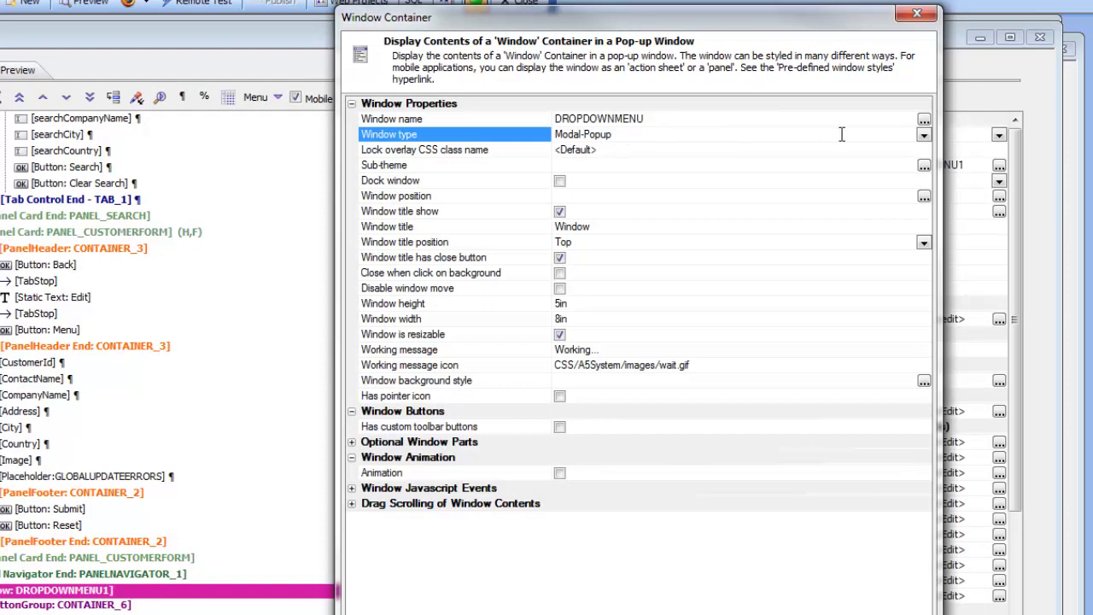
pyautogui.click(925, 135)
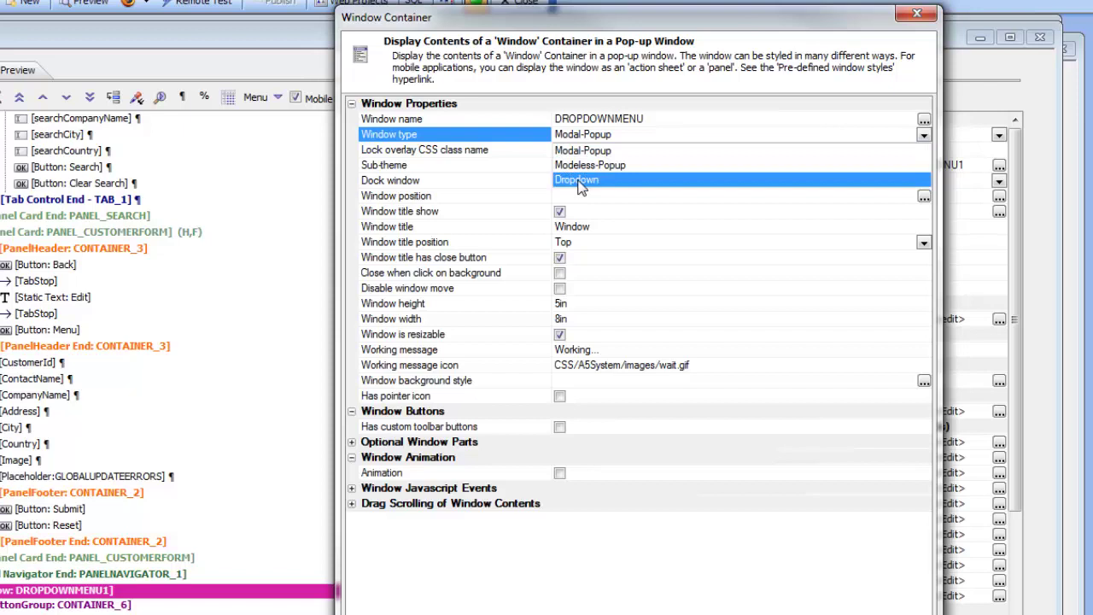
pyautogui.click(578, 182)
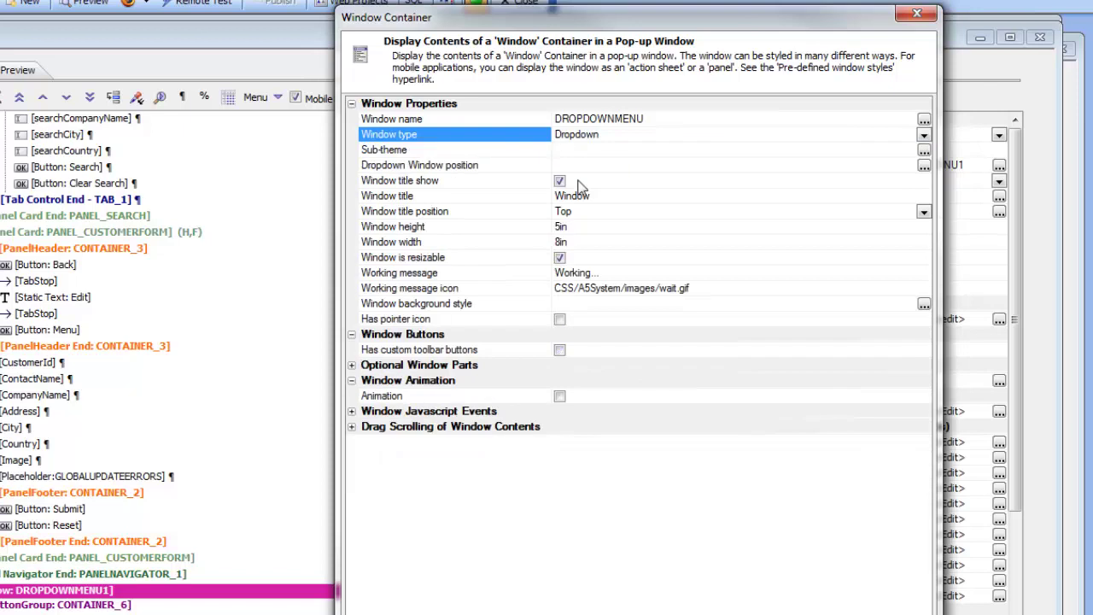
pyautogui.click(431, 151)
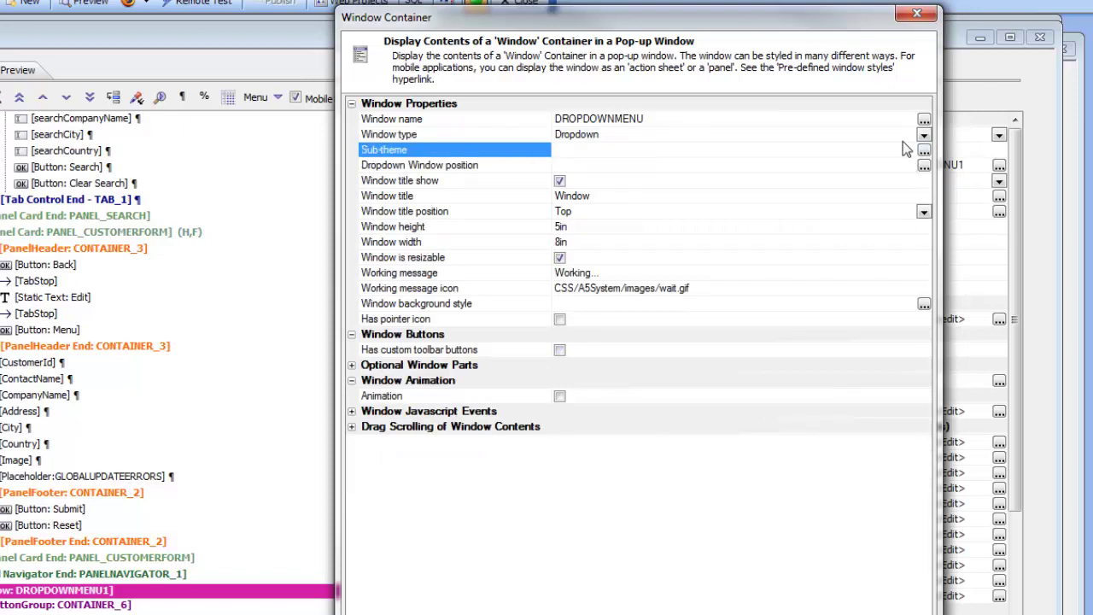
pyautogui.click(924, 151)
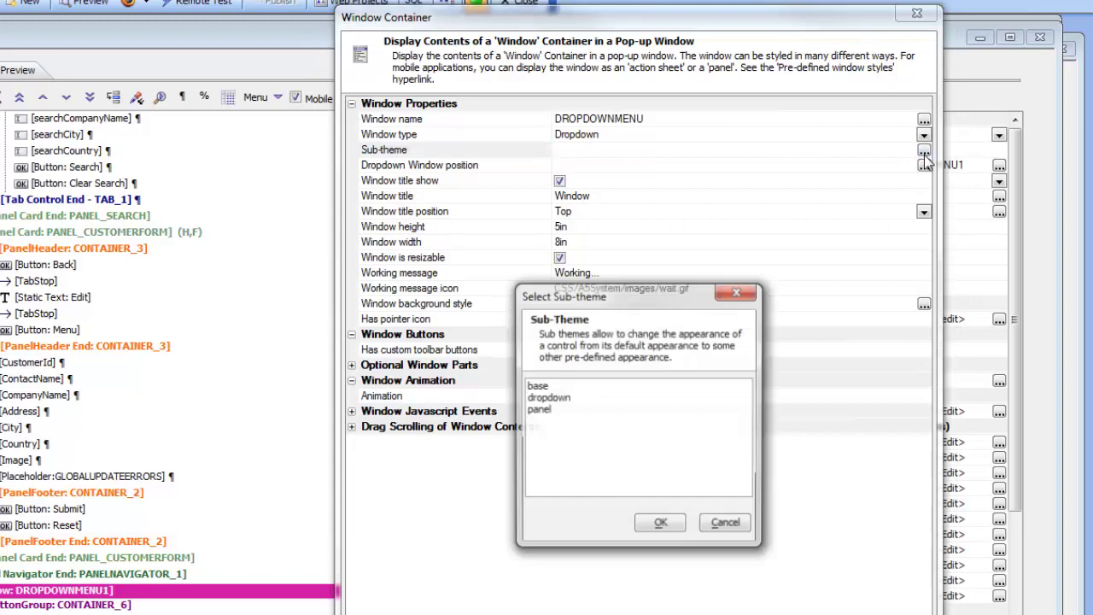
pyautogui.click(546, 398)
pyautogui.click(662, 526)
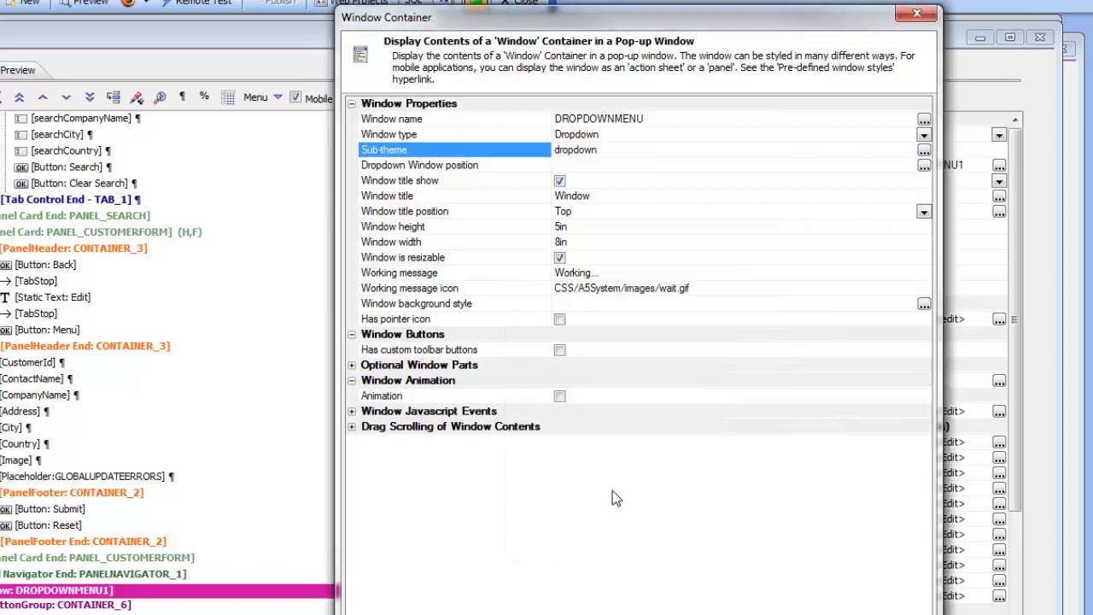
# - Clear the 5in height and 8in width, enable the pointer icon, and apply the settings
pyautogui.click(455, 167)
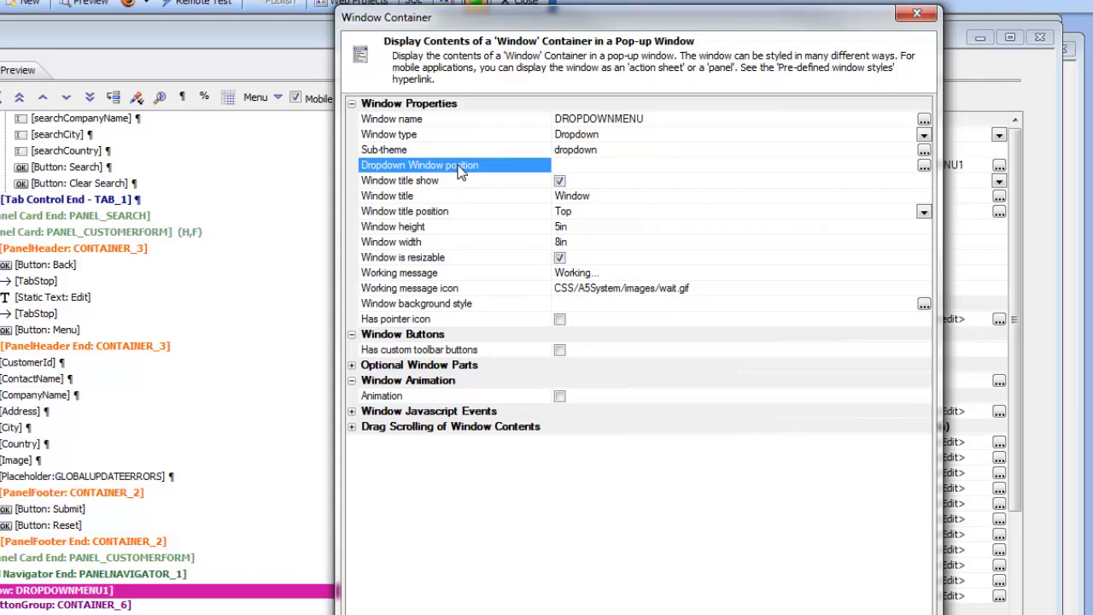
pyautogui.click(448, 231)
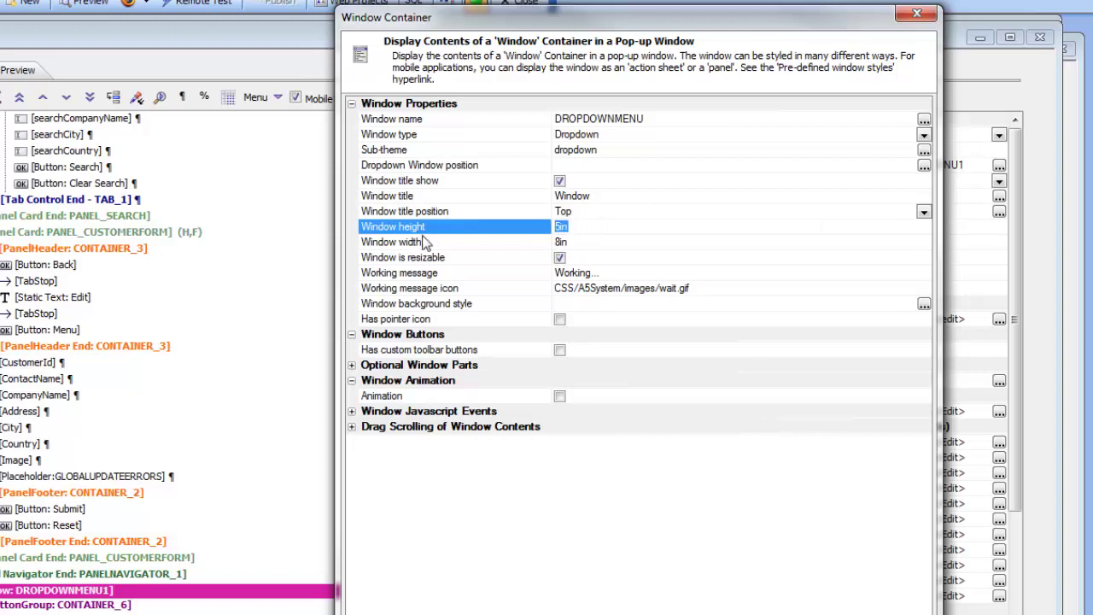
pyautogui.press('BackSpace')
pyautogui.click(593, 245)
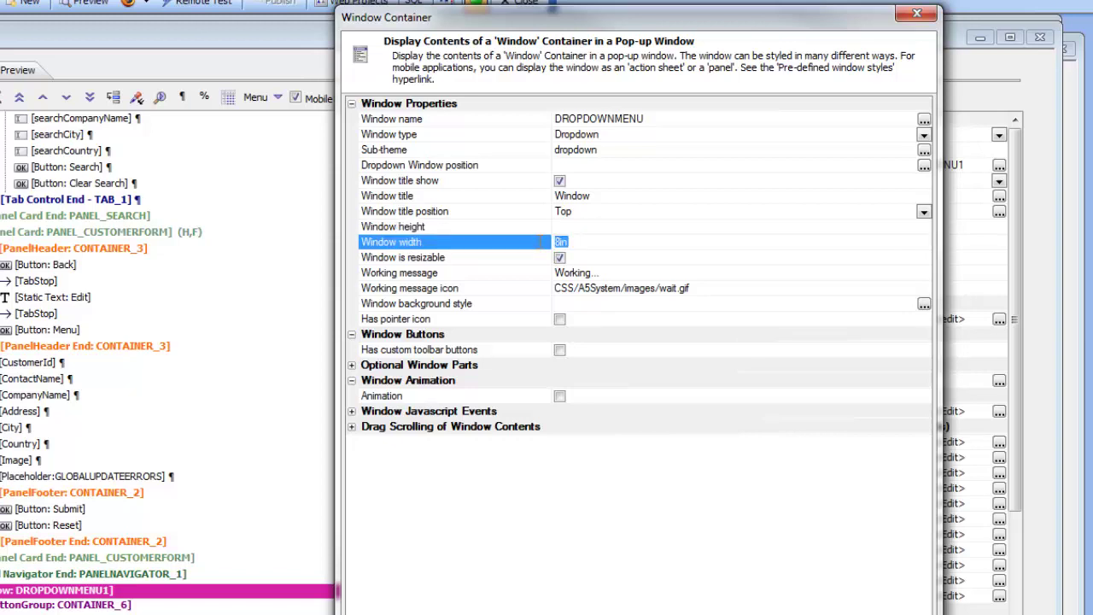
pyautogui.press('BackSpace')
pyautogui.click(560, 320)
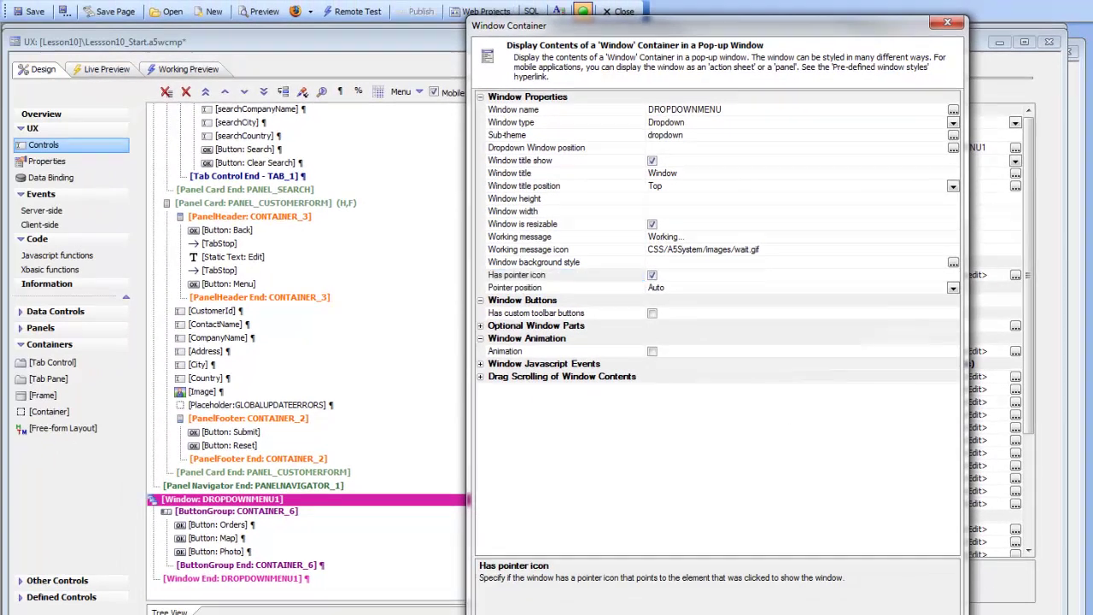
pyautogui.press('Return')
# - In Working Preview, open a customer's edit form and show its Menu window with Orders, Map and Photo
pyautogui.click(182, 70)
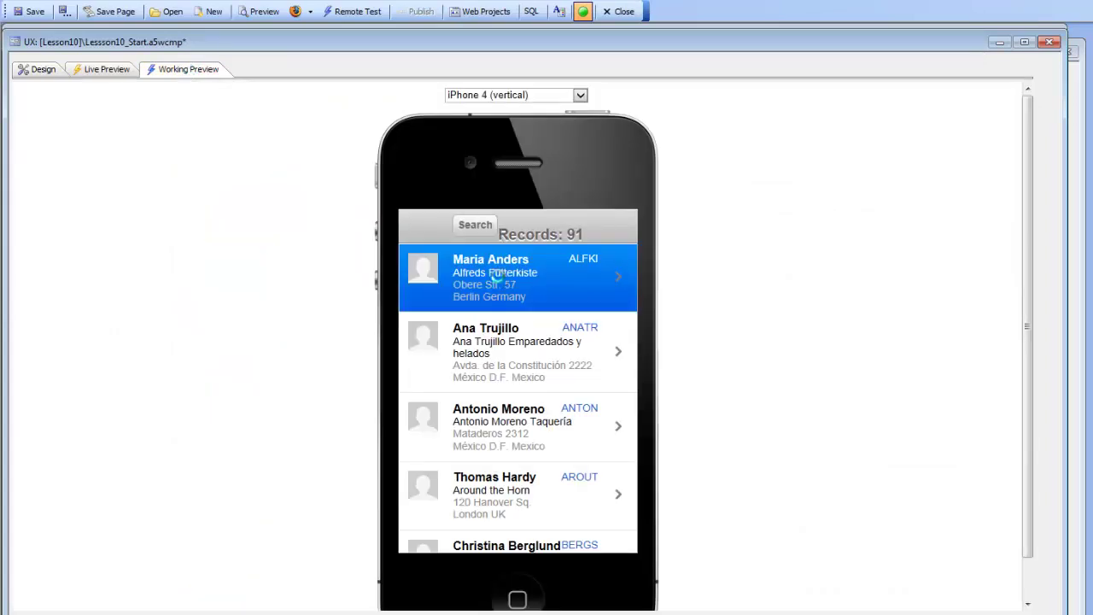
pyautogui.click(497, 278)
pyautogui.click(610, 226)
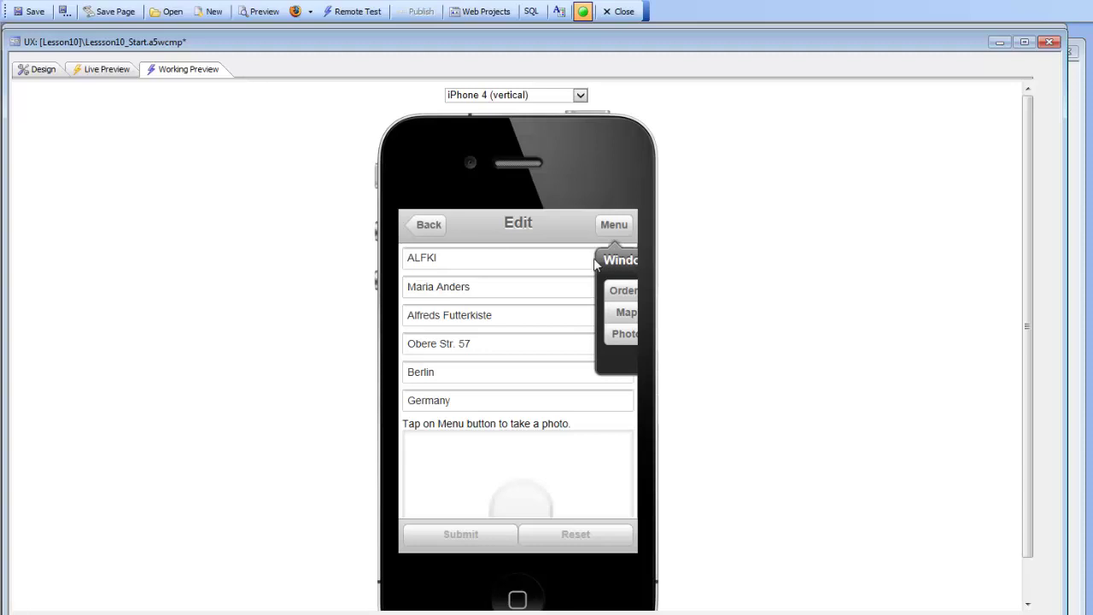
# - Make the window open Relative dropdown-right, without a title and not resizable
pyautogui.click(39, 72)
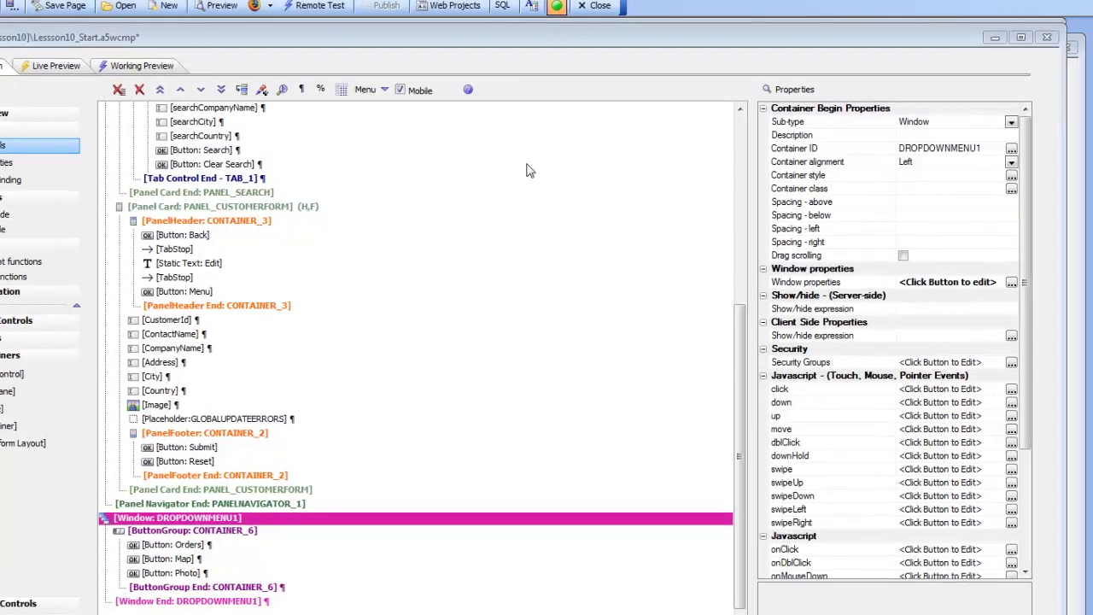
pyautogui.doubleClick(849, 297)
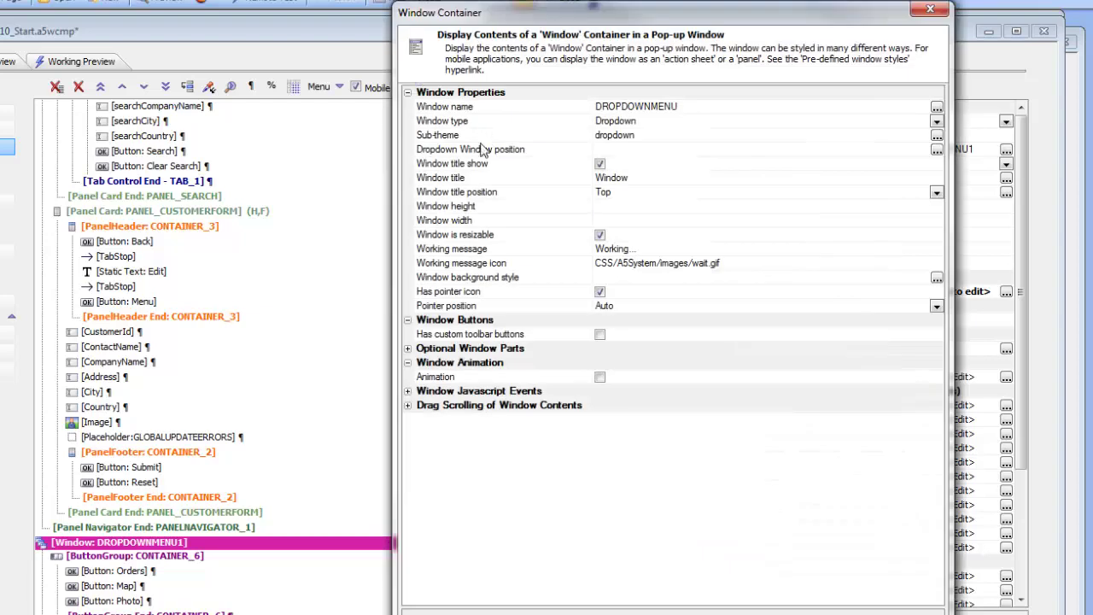
pyautogui.click(484, 150)
pyautogui.click(937, 149)
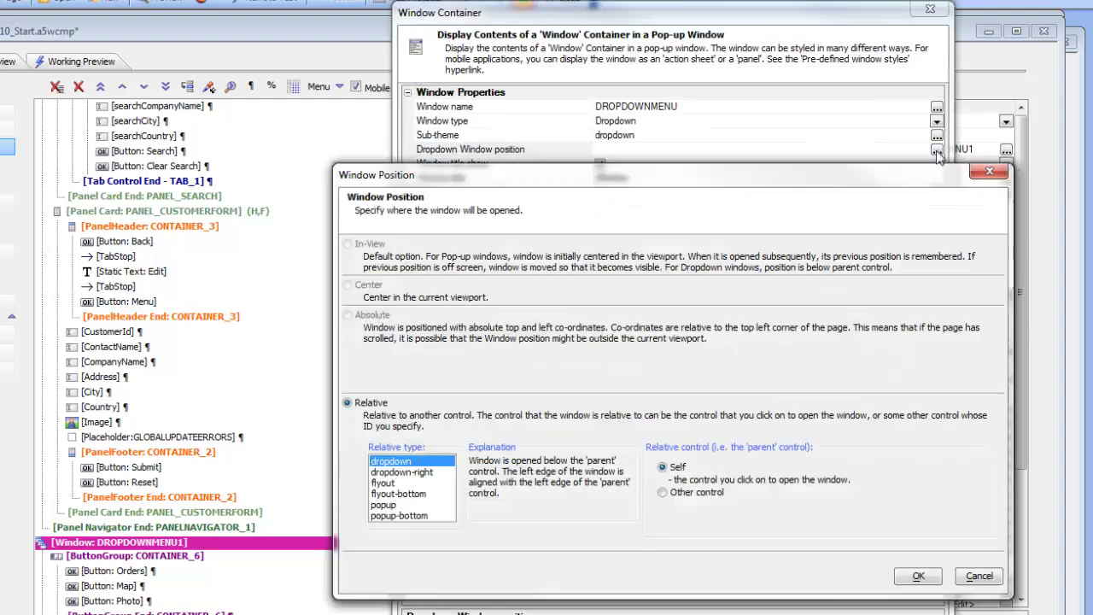
pyautogui.click(406, 474)
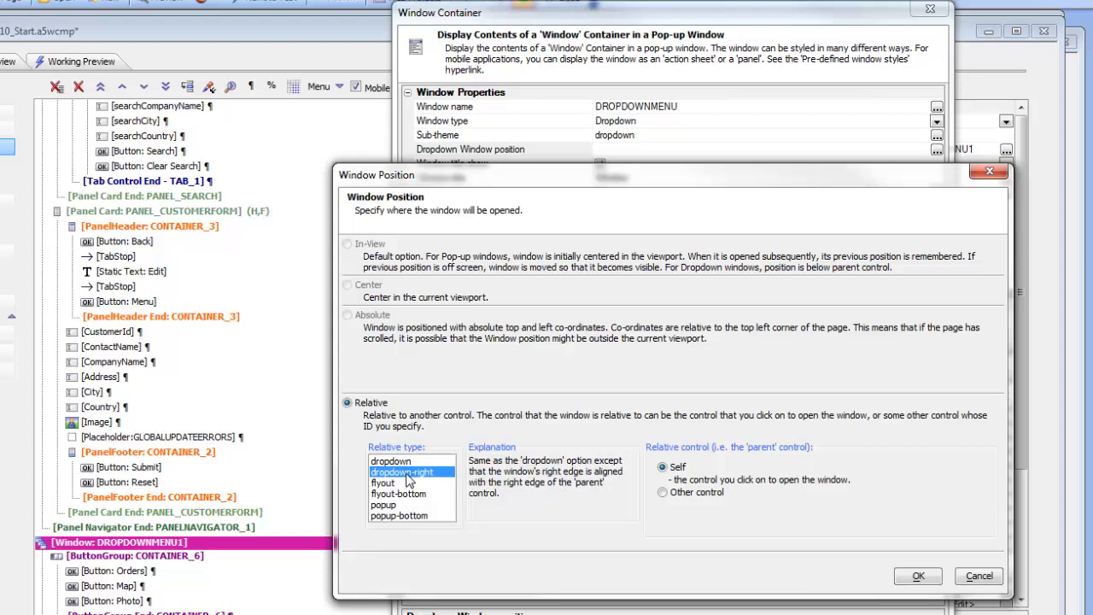
pyautogui.click(914, 578)
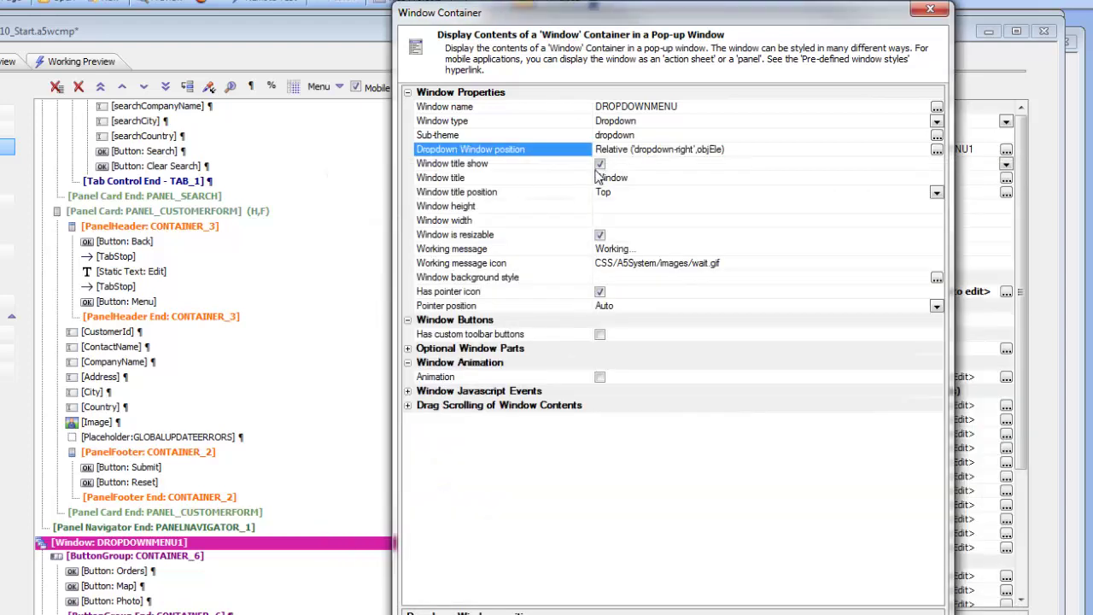
pyautogui.click(599, 164)
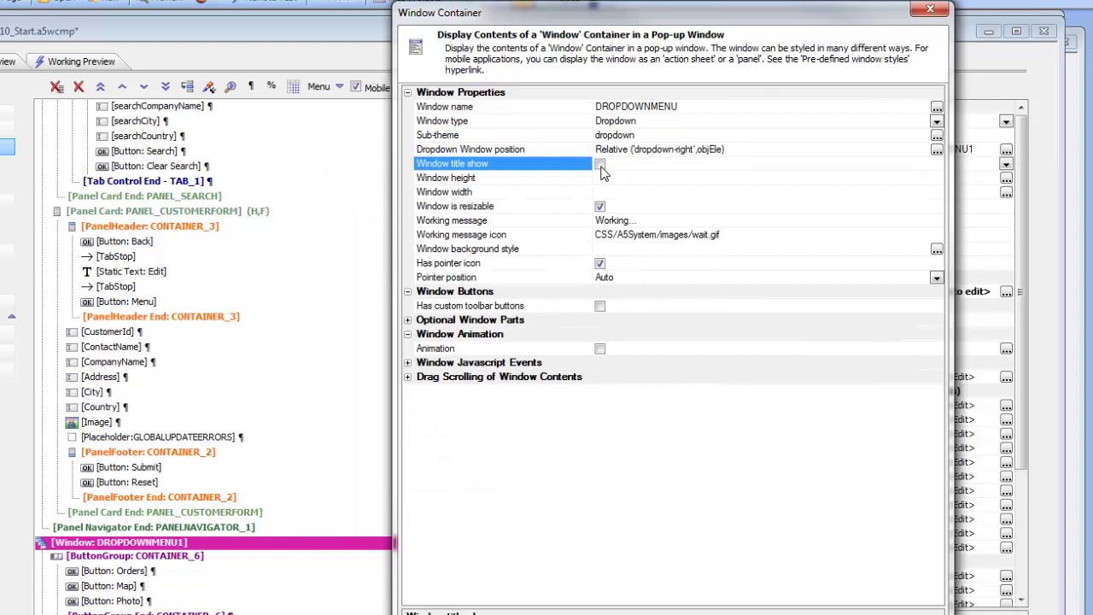
pyautogui.click(600, 207)
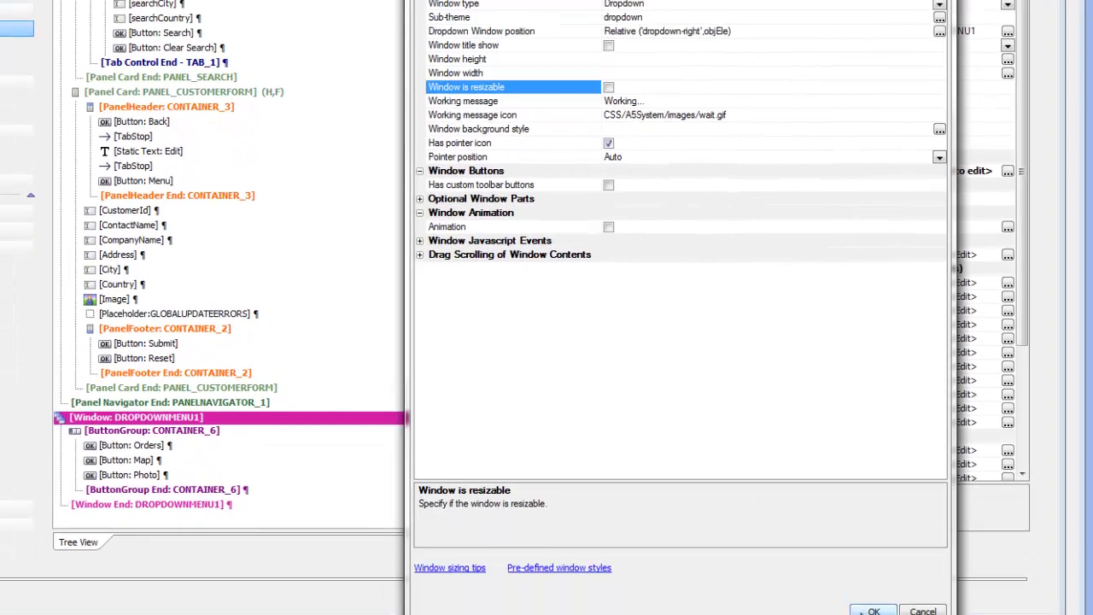
pyautogui.click(874, 612)
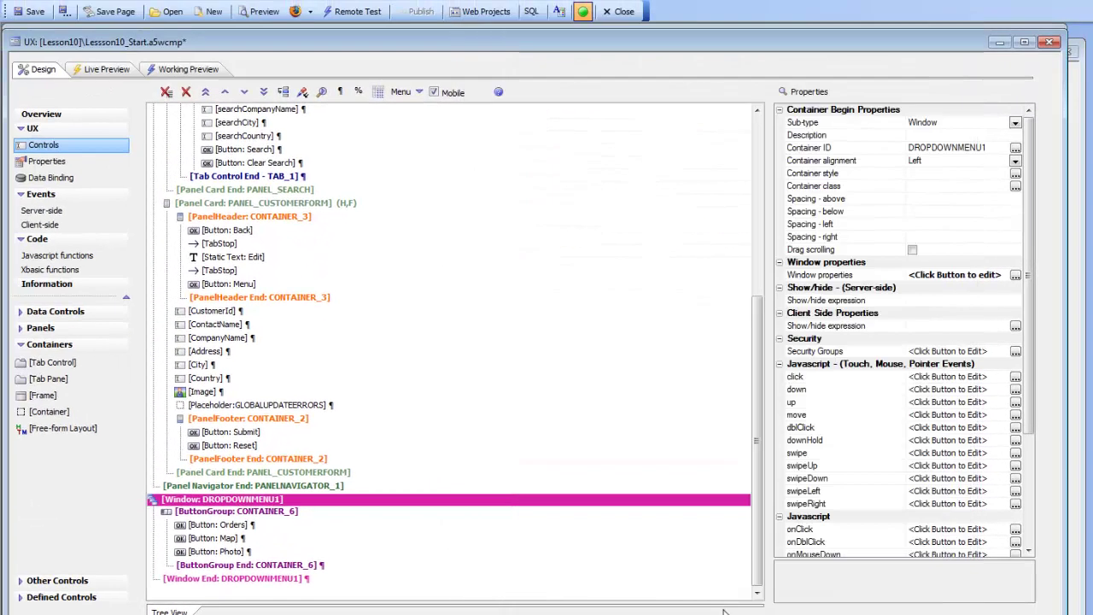
# - Test the customer edit form's Menu, which now opens an untitled right-aligned dropdown of Orders, Map and Photo
pyautogui.click(181, 73)
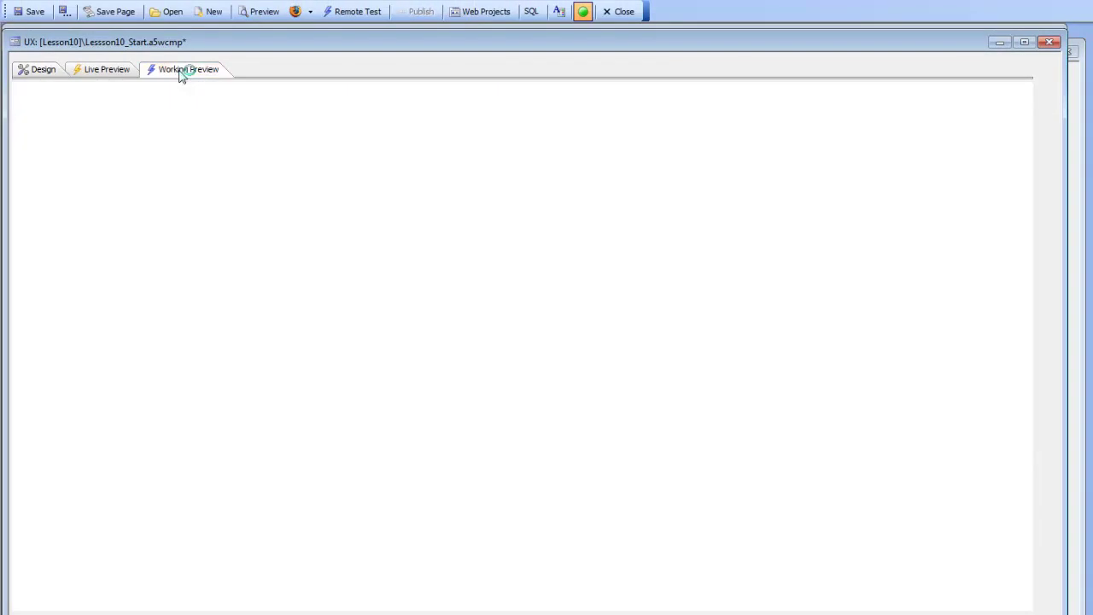
pyautogui.click(501, 286)
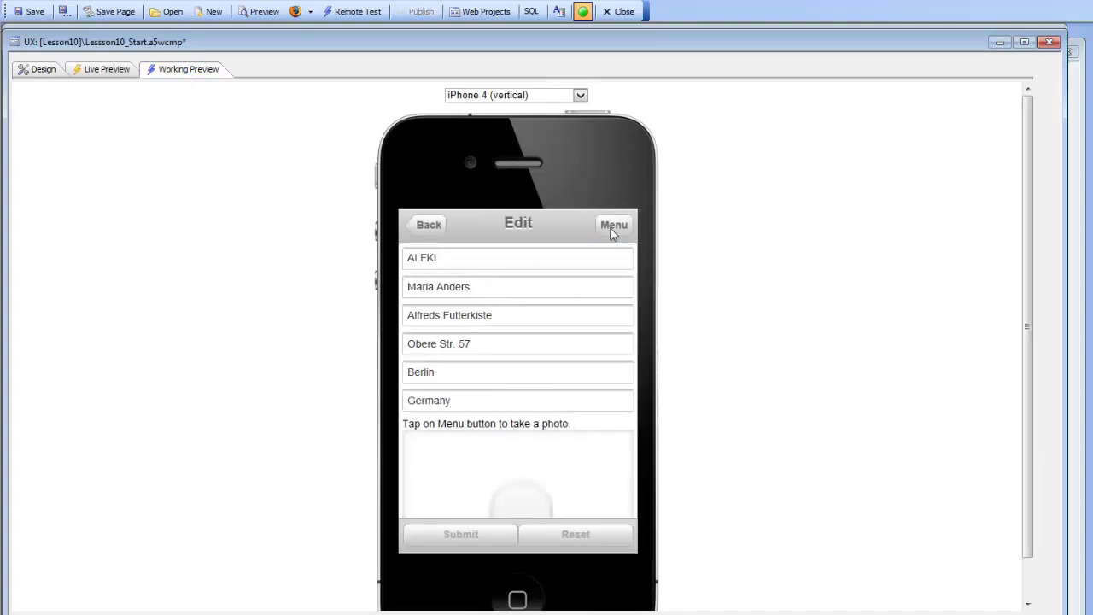
pyautogui.click(611, 230)
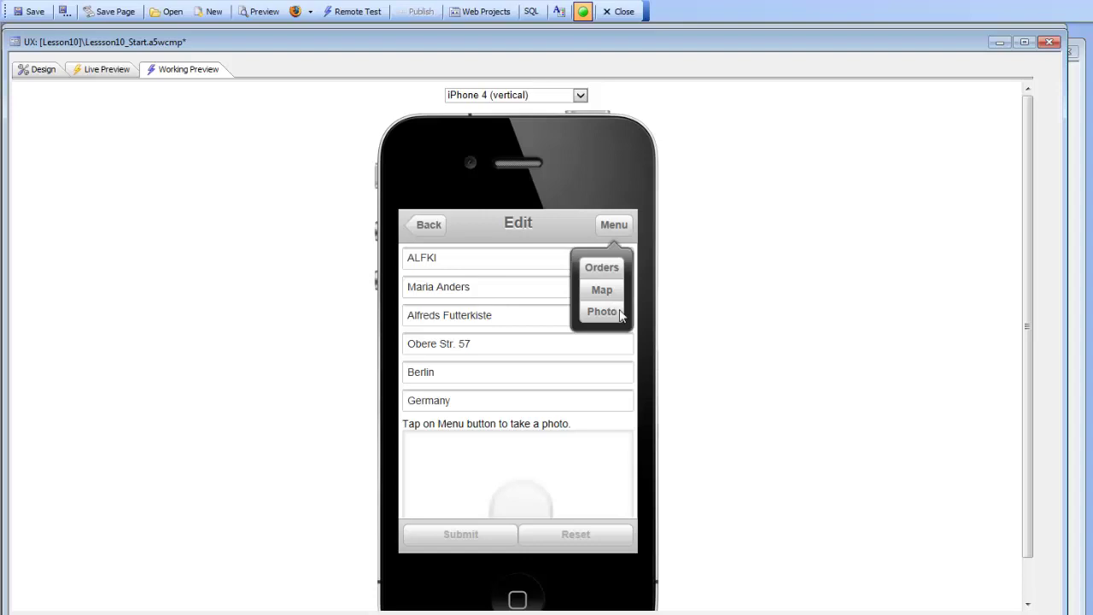
# - Set the Orders button's Height property to 40px
pyautogui.click(36, 72)
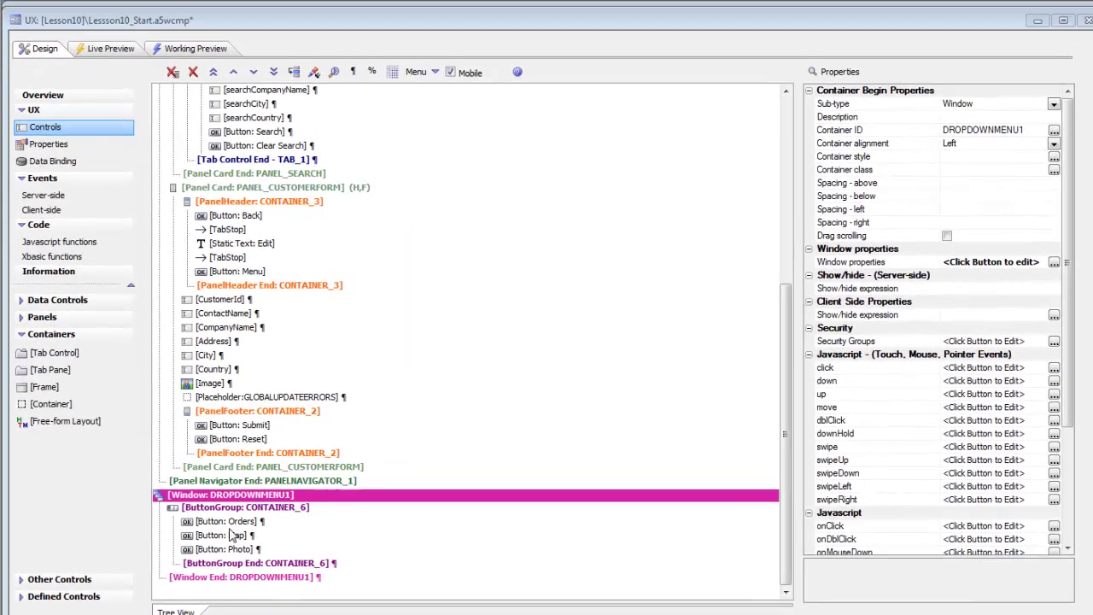
pyautogui.click(235, 524)
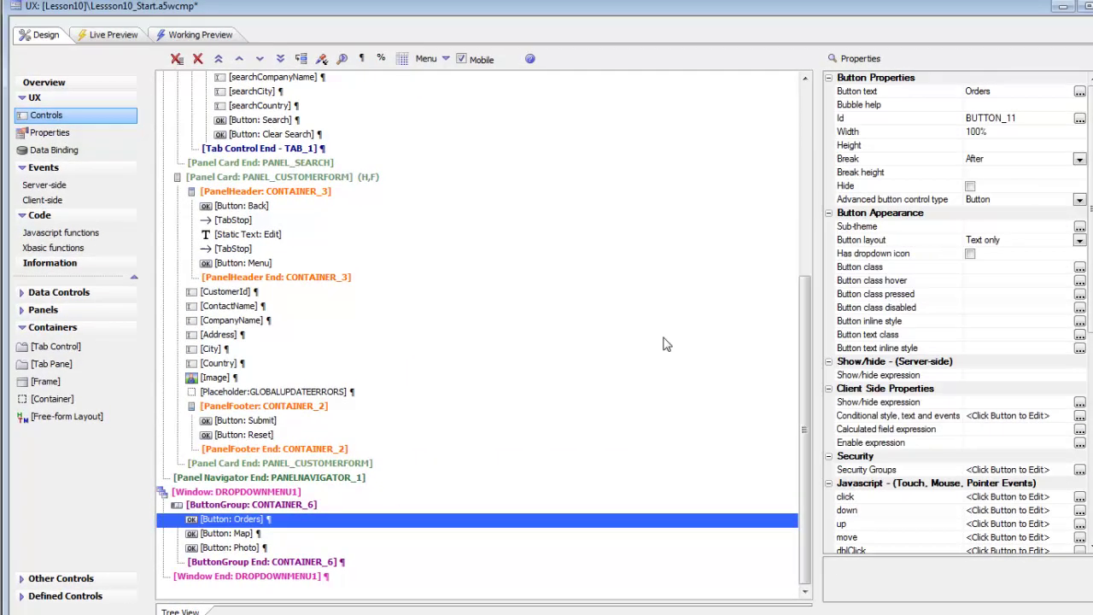
pyautogui.click(888, 149)
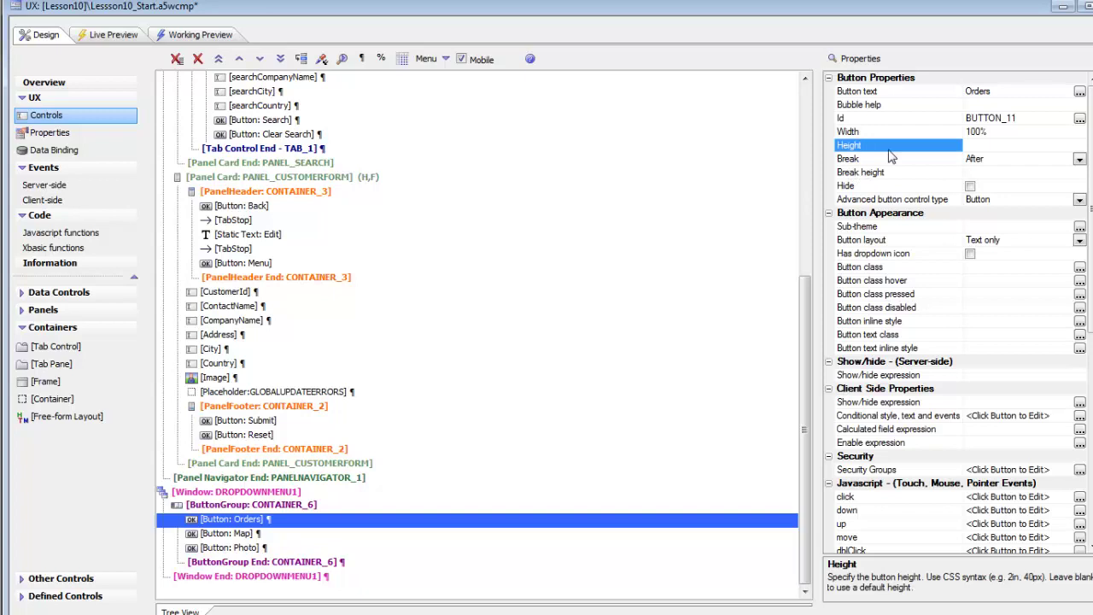
pyautogui.click(988, 148)
pyautogui.write('40')
# - Copy the 40px height to the Map and Photo buttons with Set Multiple Properties
pyautogui.click(321, 59)
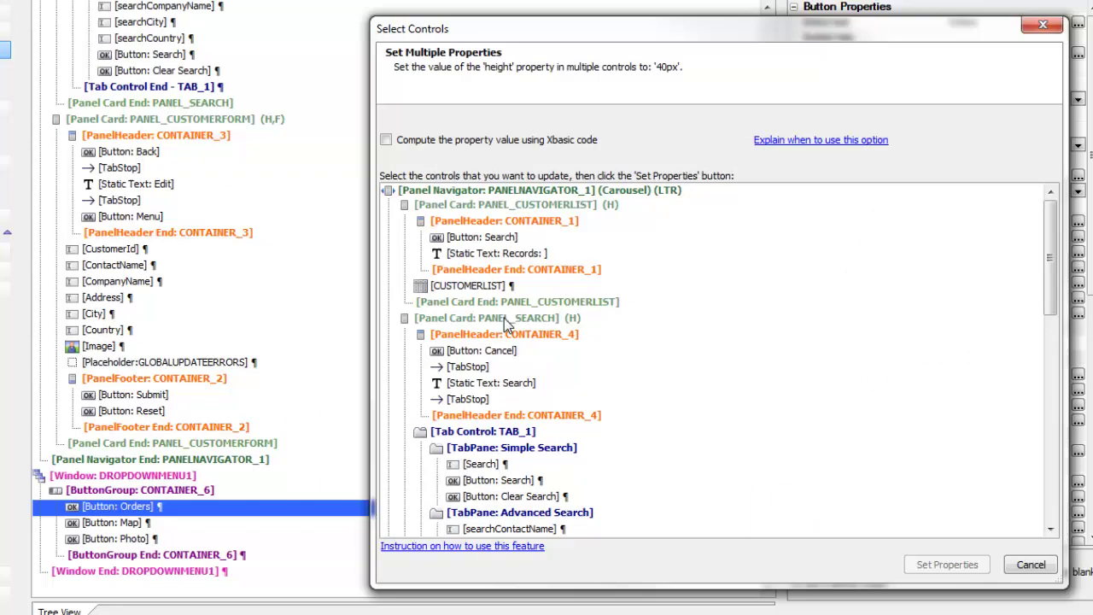
pyautogui.moveTo(1050, 286); pyautogui.dragTo(1051, 491)
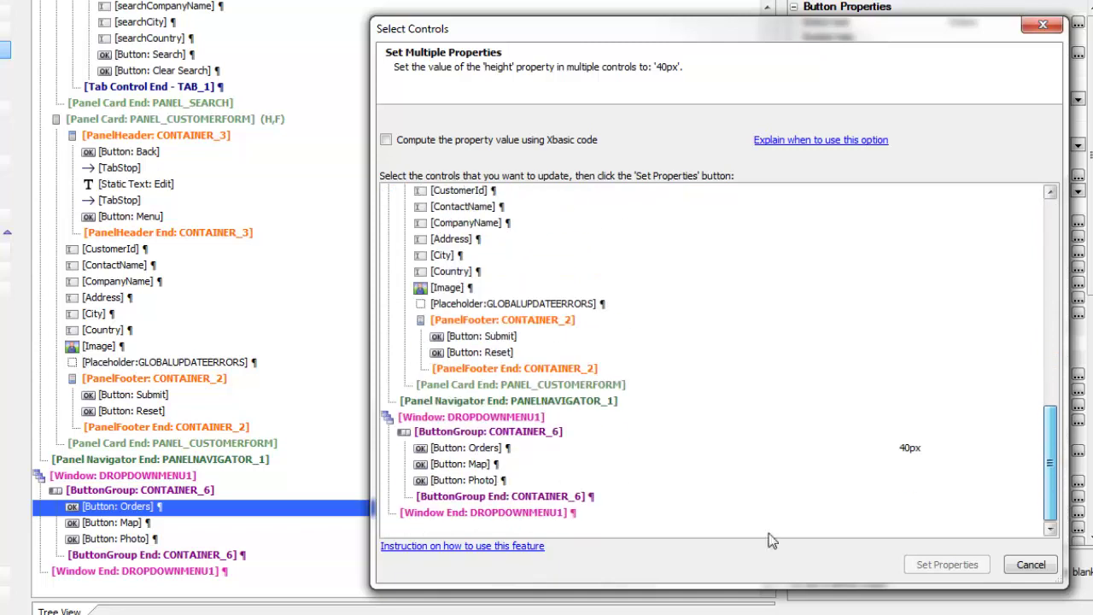
pyautogui.click(459, 466)
pyautogui.keyDown('ctrl'); pyautogui.click(461, 481); pyautogui.keyUp('ctrl')
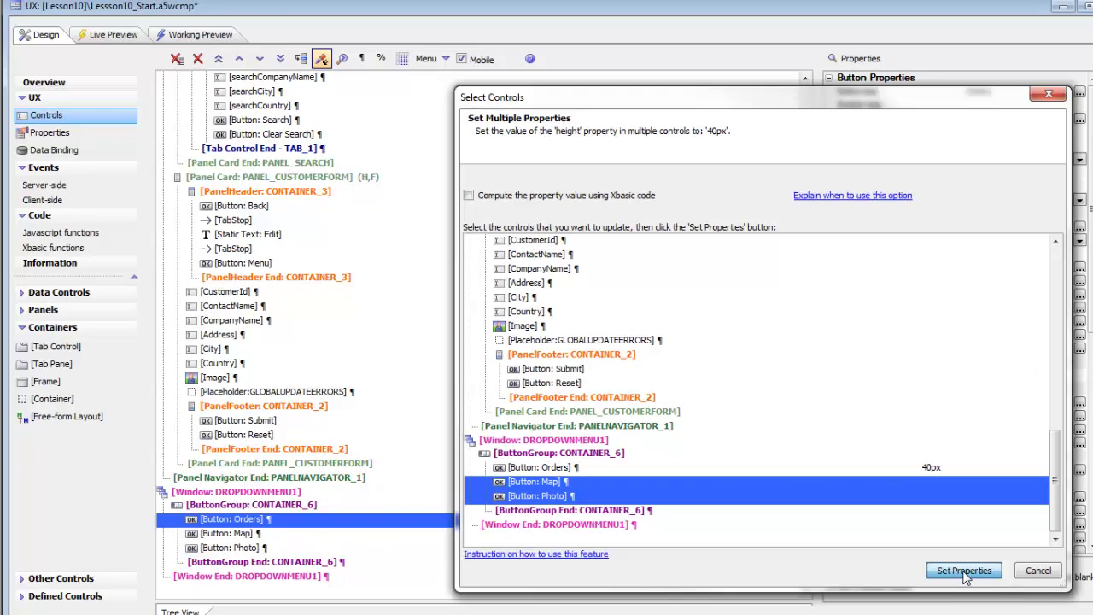
pyautogui.click(959, 570)
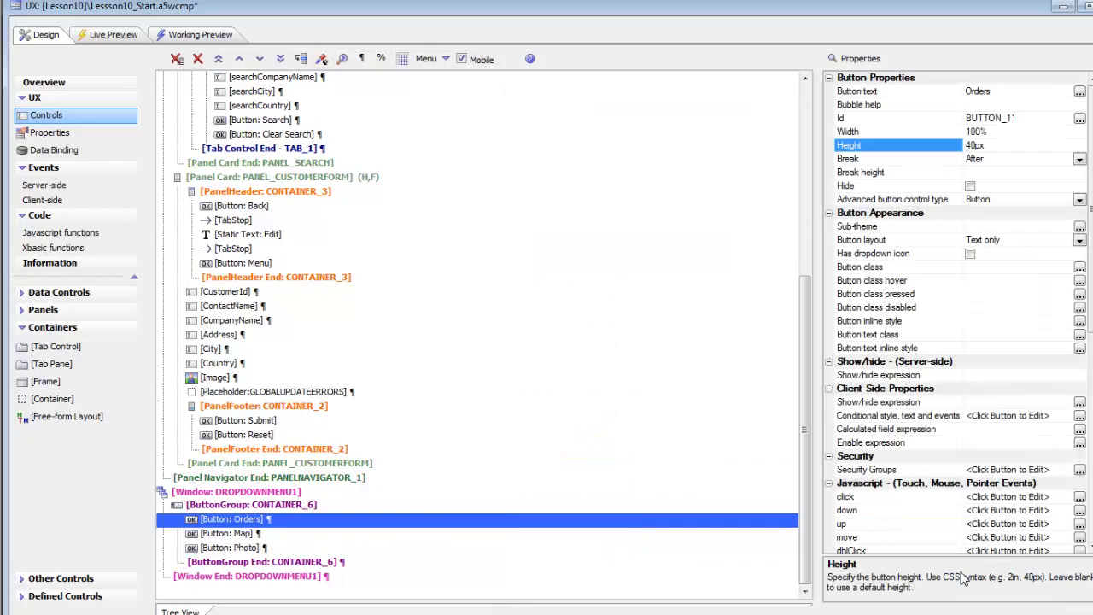